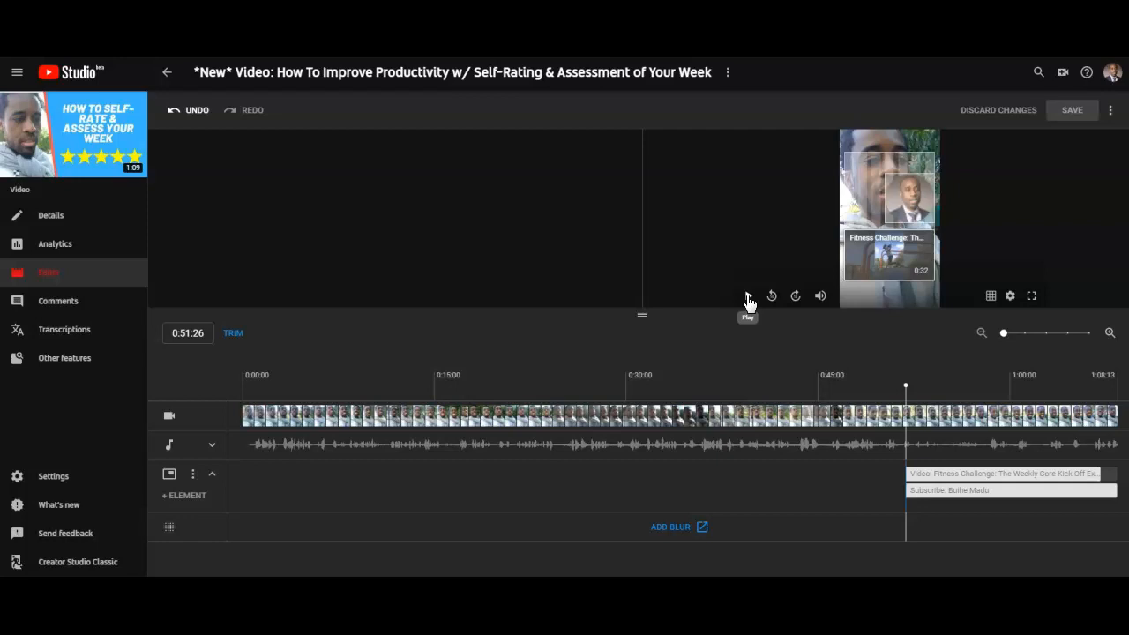
Trim the end of the video so it finishes at about 1:02:12 and preview the trim
{"action": "left_click", "coordinate": [748, 298]}
{"action": "left_click", "coordinate": [747, 295]}
{"action": "left_click_drag", "start_coordinate": [916, 389], "coordinate": [168, 408]}
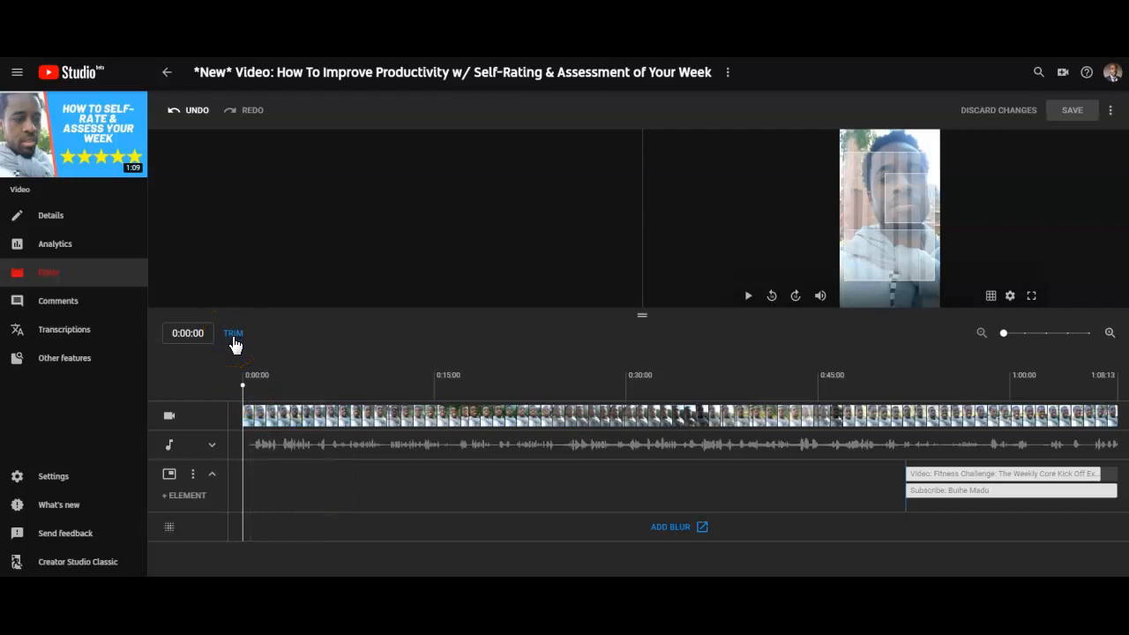
{"action": "left_click", "coordinate": [233, 334]}
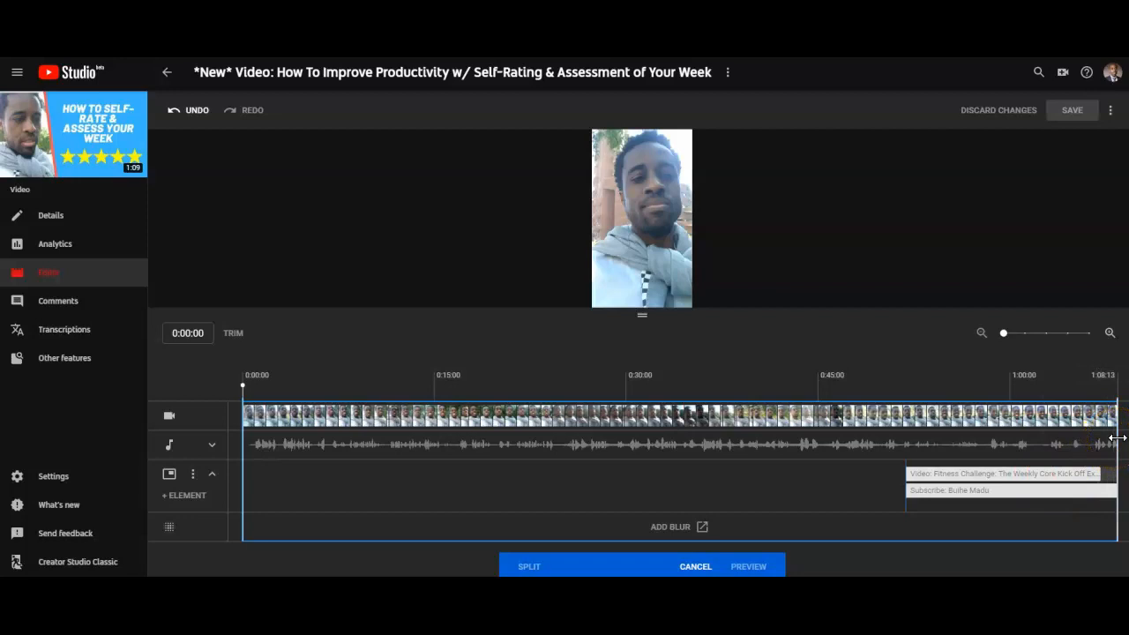
{"action": "left_click_drag", "start_coordinate": [1118, 438], "coordinate": [1041, 449]}
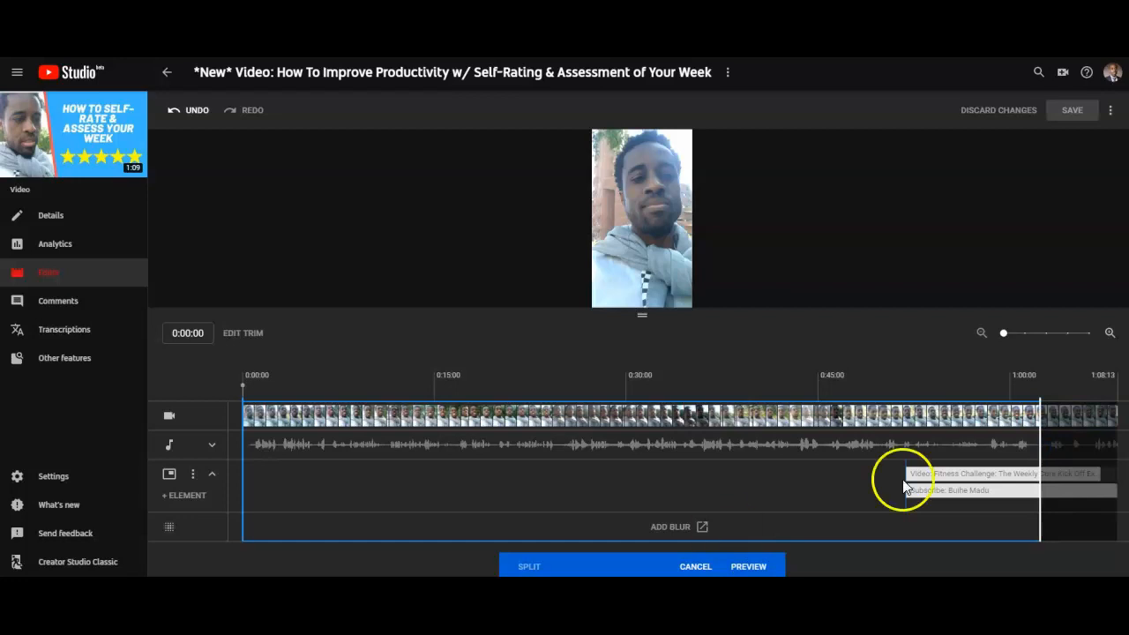
{"action": "left_click", "coordinate": [748, 569]}
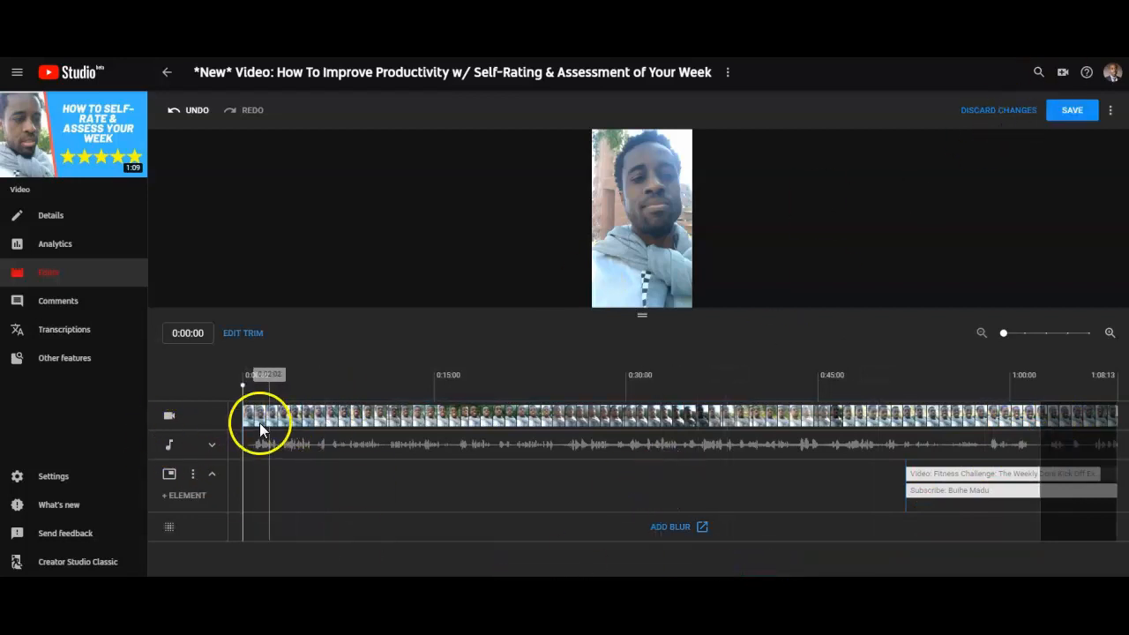
Play the trimmed video at its start, around 0:56:26 and up to the new end point to check the cut
{"action": "left_click", "coordinate": [500, 298]}
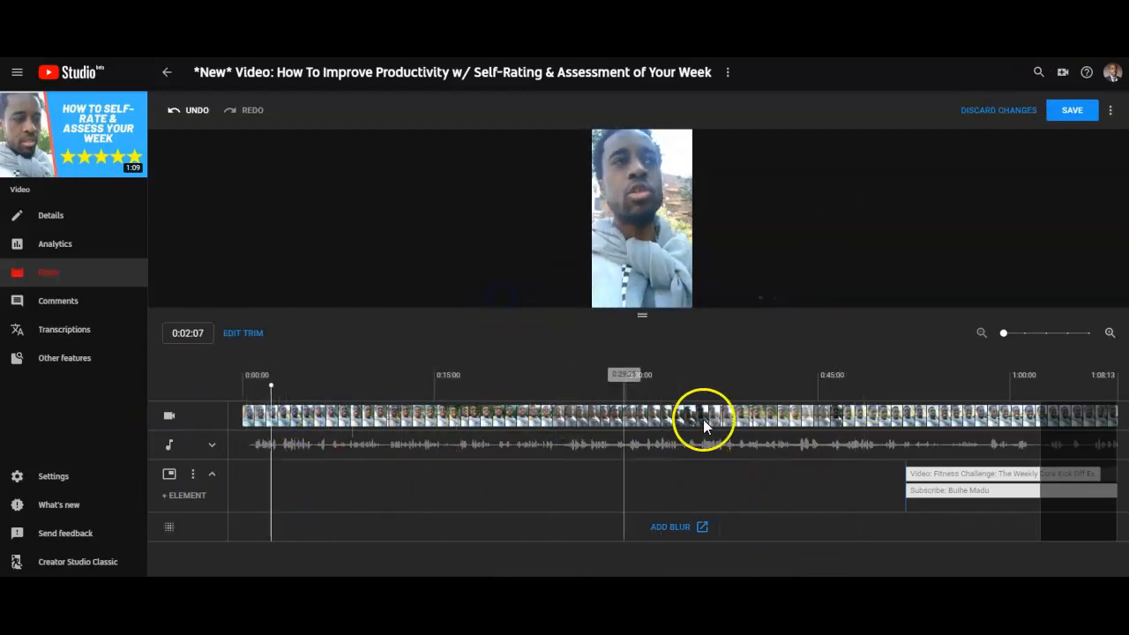
{"action": "left_click", "coordinate": [970, 417]}
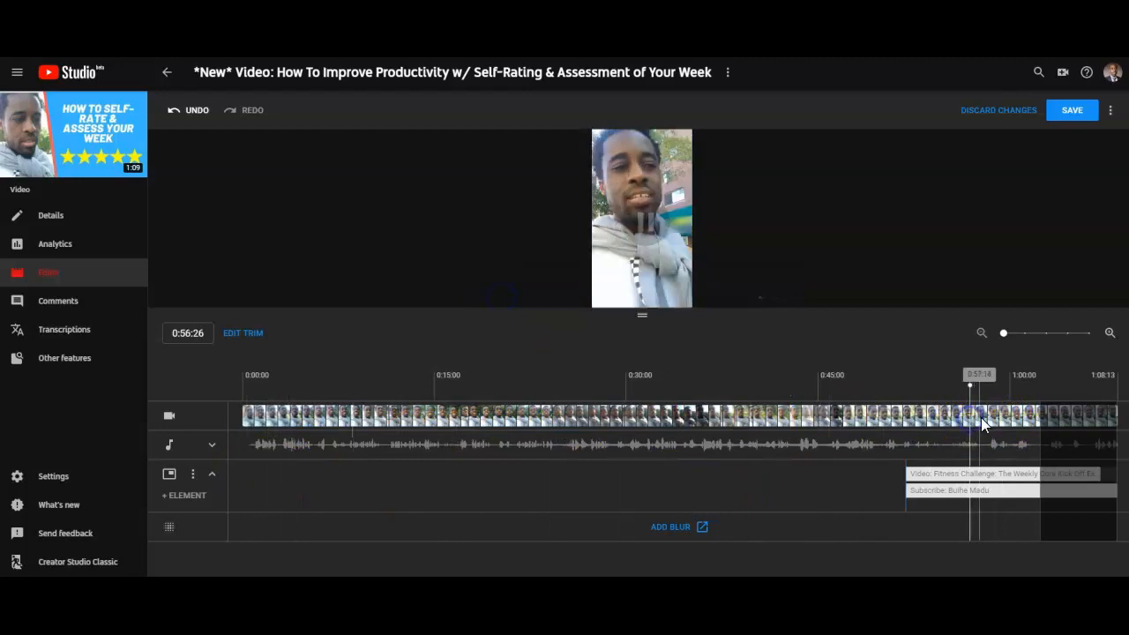
{"action": "left_click", "coordinate": [1023, 419]}
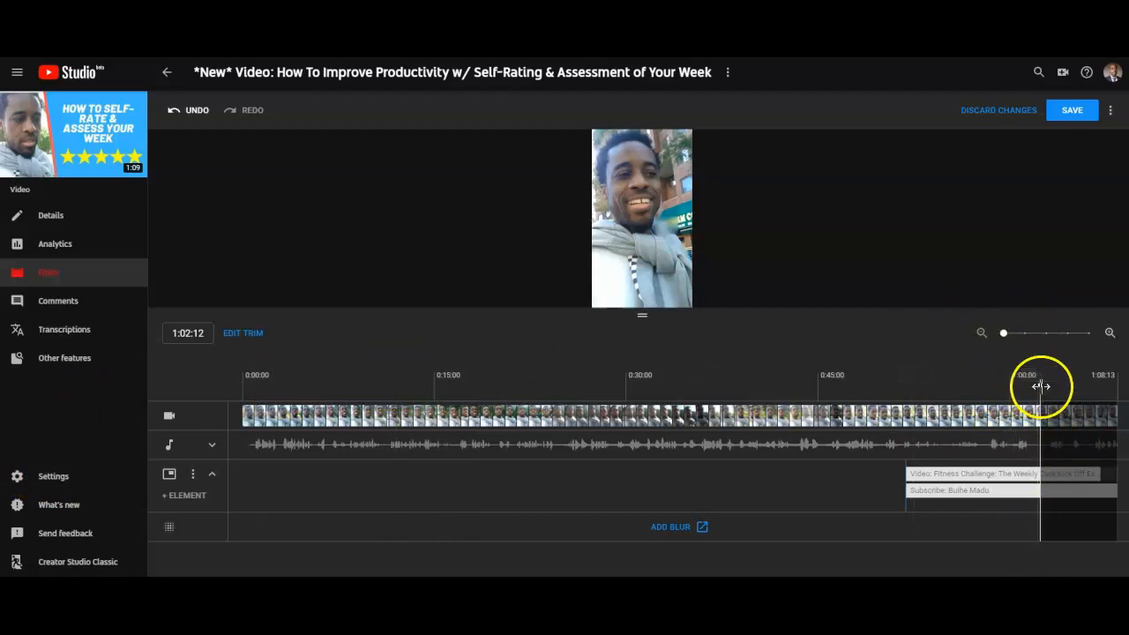
Reopen the trim, split the clip and cut out a section from about 0:41 to 0:46
{"action": "left_click", "coordinate": [249, 339]}
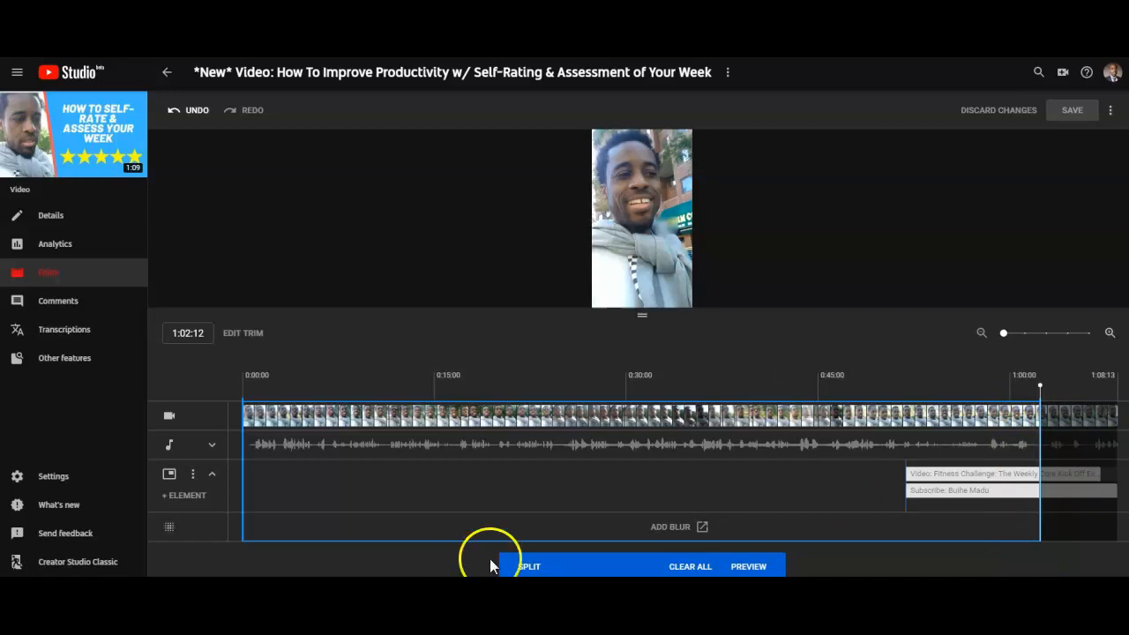
{"action": "left_click", "coordinate": [529, 569]}
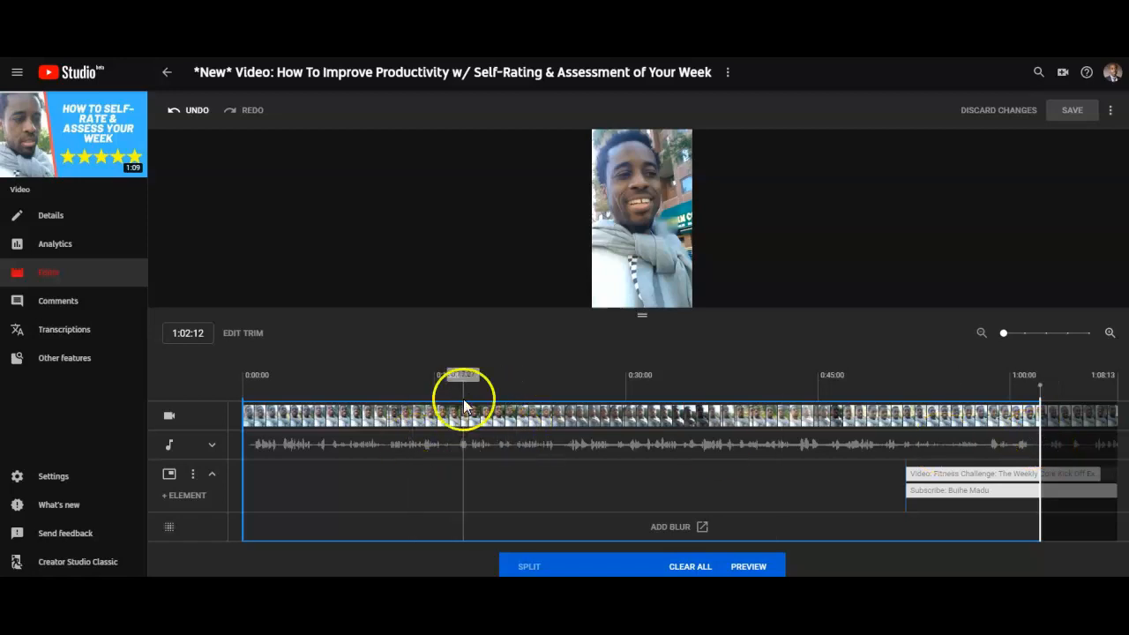
{"action": "left_click_drag", "start_coordinate": [1041, 450], "coordinate": [770, 458]}
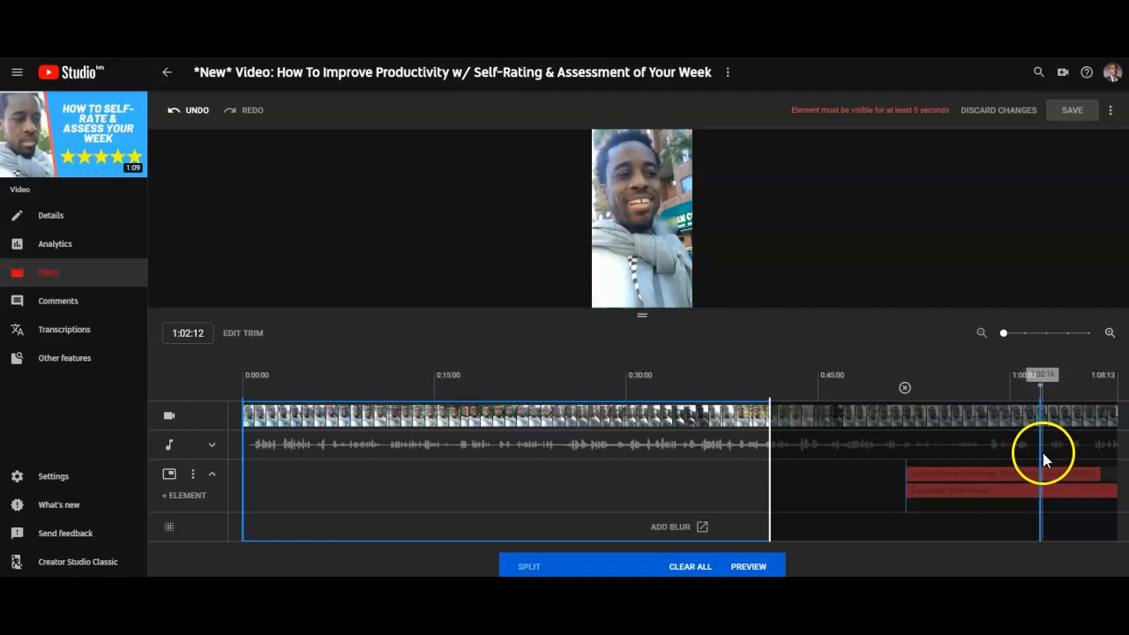
{"action": "left_click_drag", "start_coordinate": [1043, 452], "coordinate": [830, 466]}
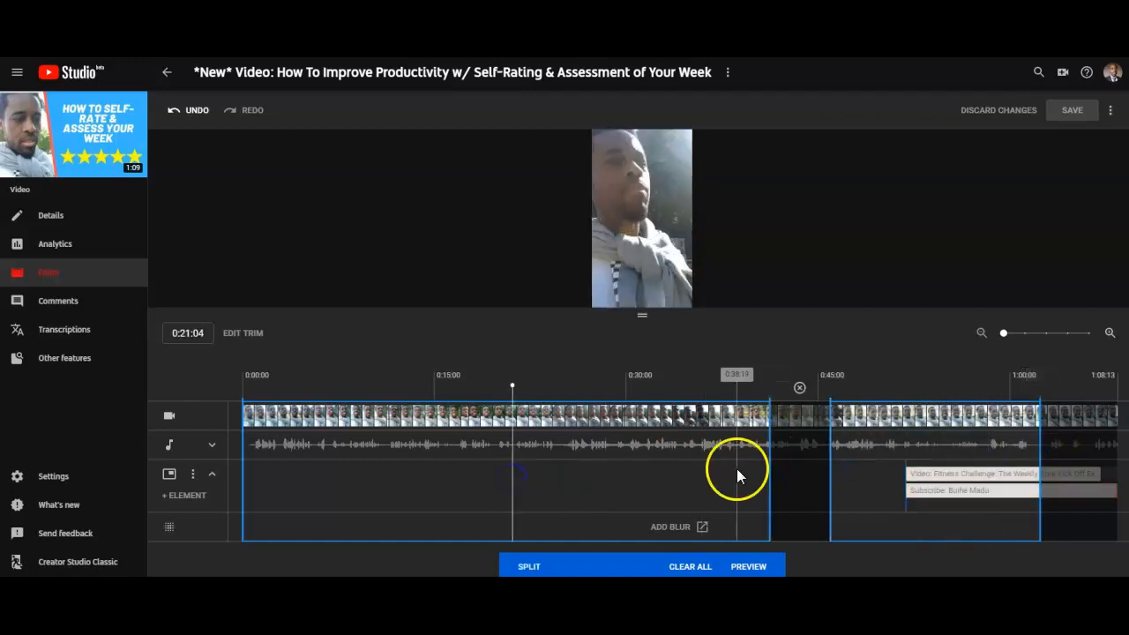
Adjust both edges of the removed section so it runs from about 0:19 to 0:24
{"action": "left_click_drag", "start_coordinate": [771, 461], "coordinate": [451, 457]}
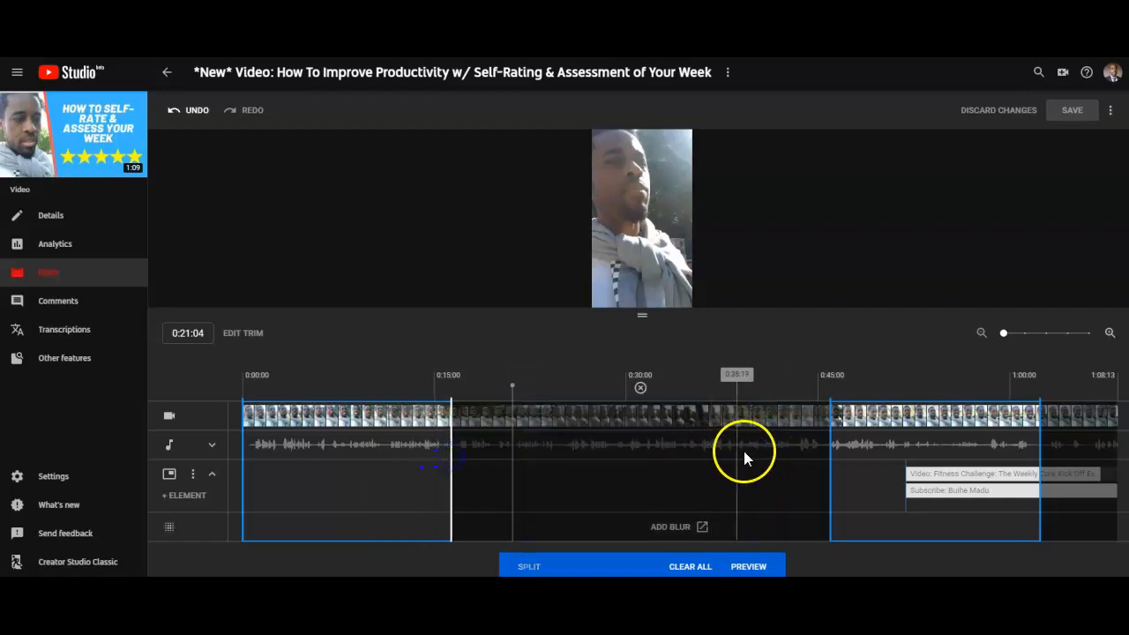
{"action": "left_click_drag", "start_coordinate": [827, 449], "coordinate": [569, 448]}
{"action": "left_click", "coordinate": [450, 455]}
{"action": "left_click_drag", "start_coordinate": [452, 452], "coordinate": [462, 454]}
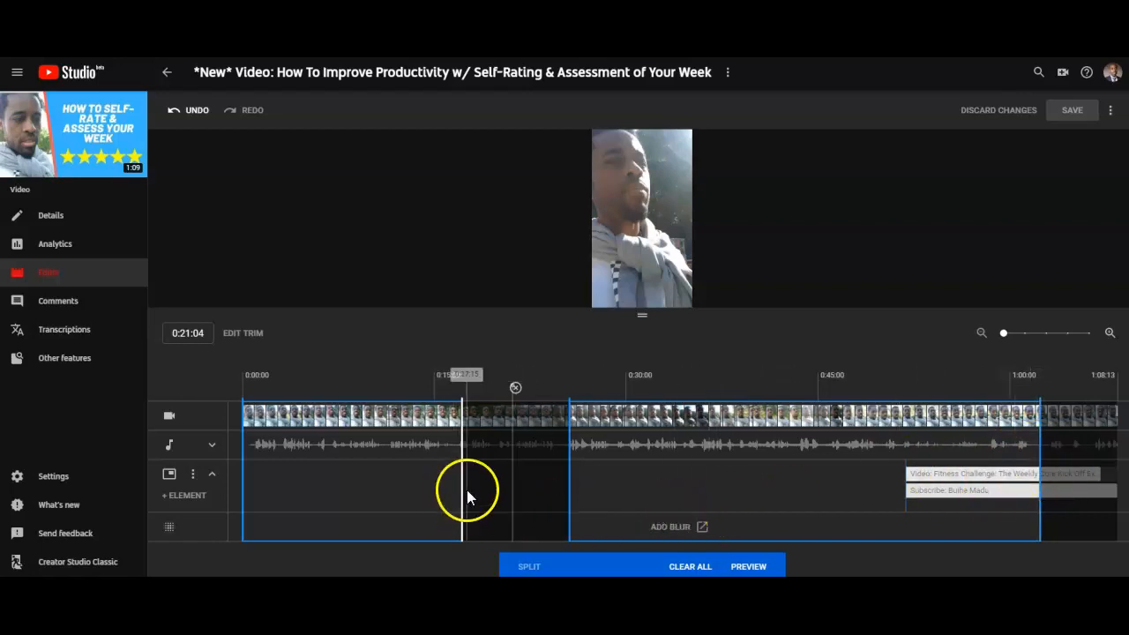
{"action": "left_click_drag", "start_coordinate": [463, 491], "coordinate": [486, 484]}
{"action": "left_click_drag", "start_coordinate": [569, 477], "coordinate": [547, 476]}
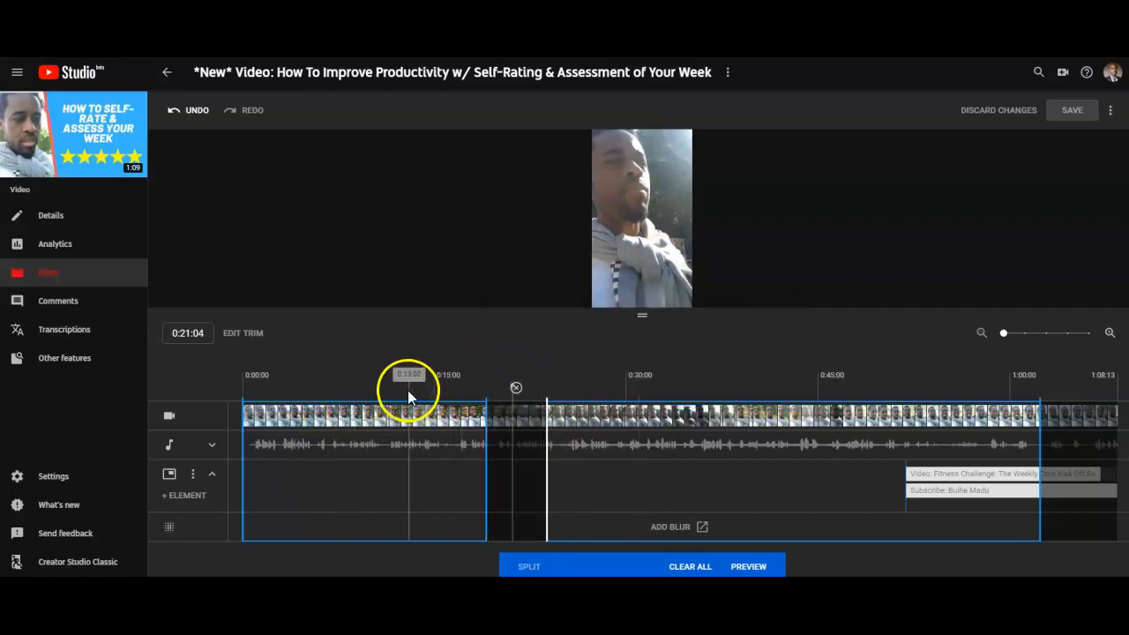
Preview the edited trim and play from 0:16:21 across the removed section to check the transition
{"action": "left_click", "coordinate": [325, 388]}
{"action": "left_click_drag", "start_coordinate": [491, 415], "coordinate": [457, 395]}
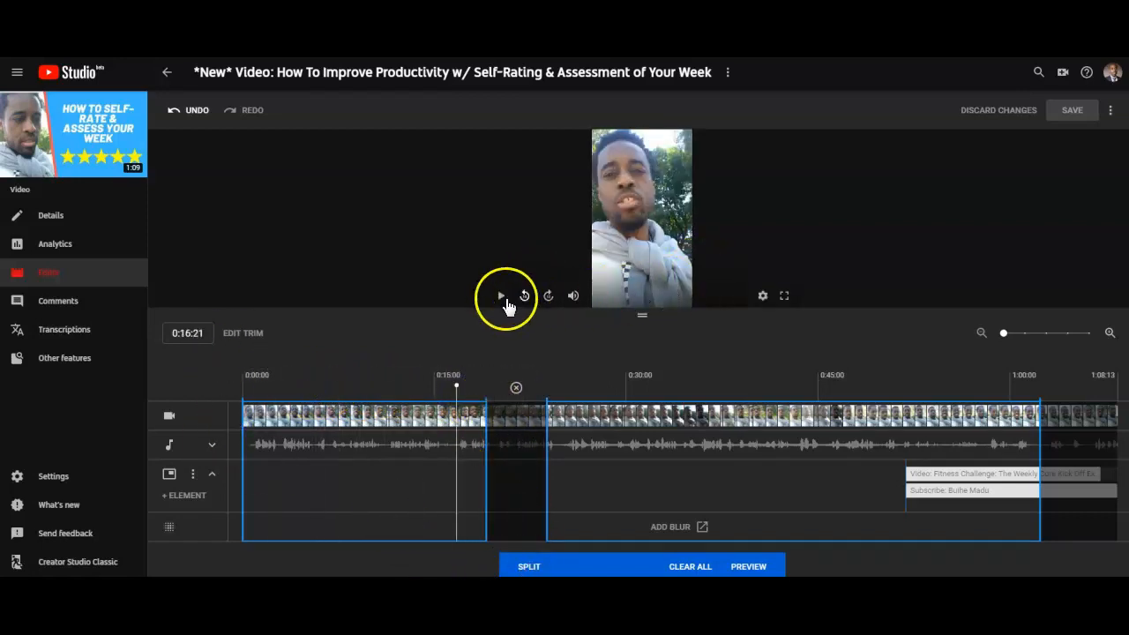
{"action": "left_click", "coordinate": [757, 569]}
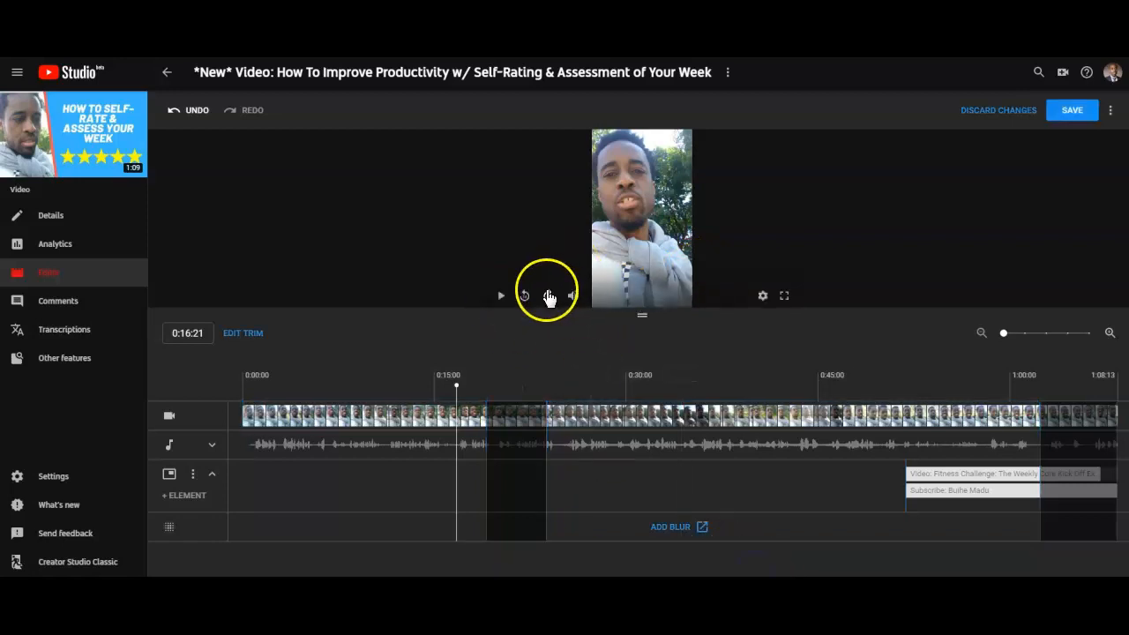
{"action": "left_click", "coordinate": [501, 301]}
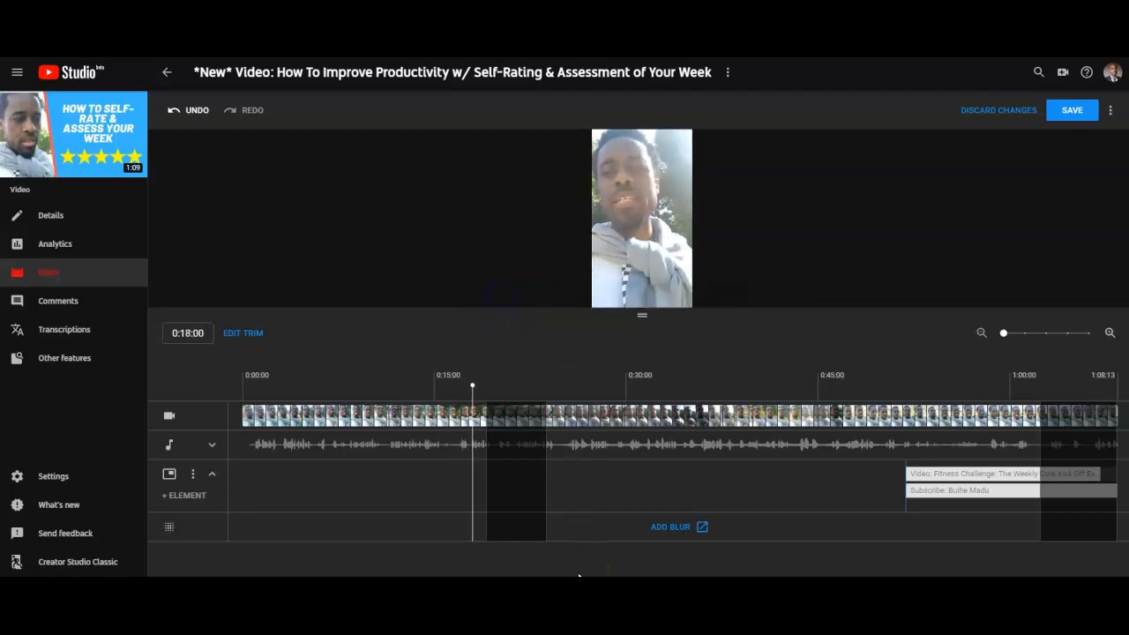
{"action": "left_click", "coordinate": [547, 459]}
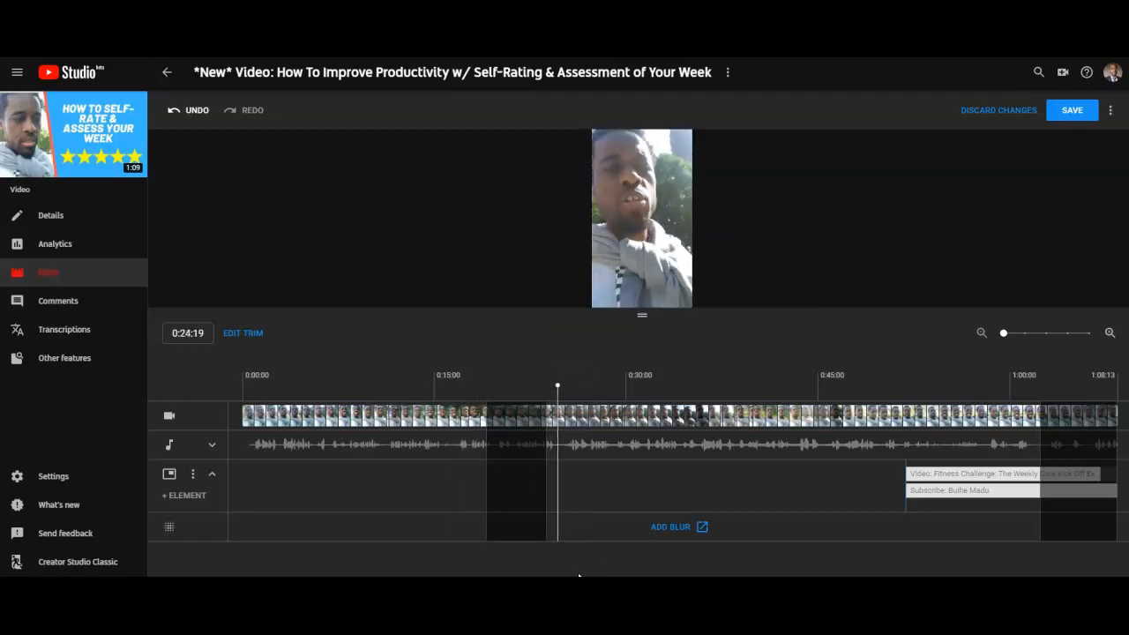
{"action": "left_click", "coordinate": [501, 300]}
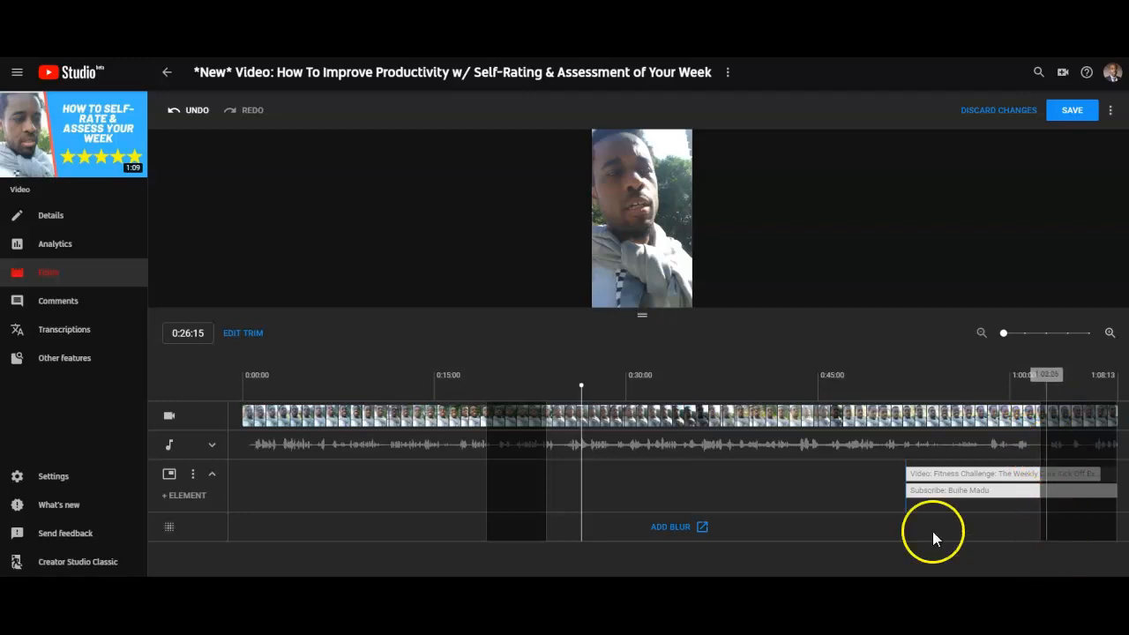
Split the clip again at 0:26:15 and cut out a second section from about 0:35 to 0:39
{"action": "left_click", "coordinate": [243, 343]}
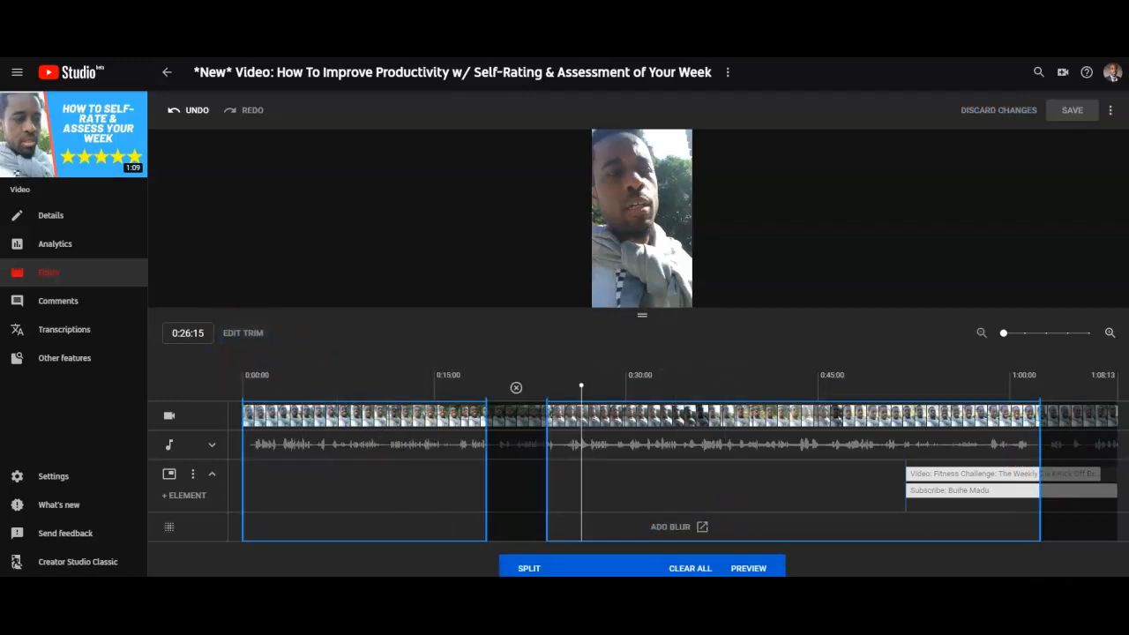
{"action": "left_click", "coordinate": [530, 568]}
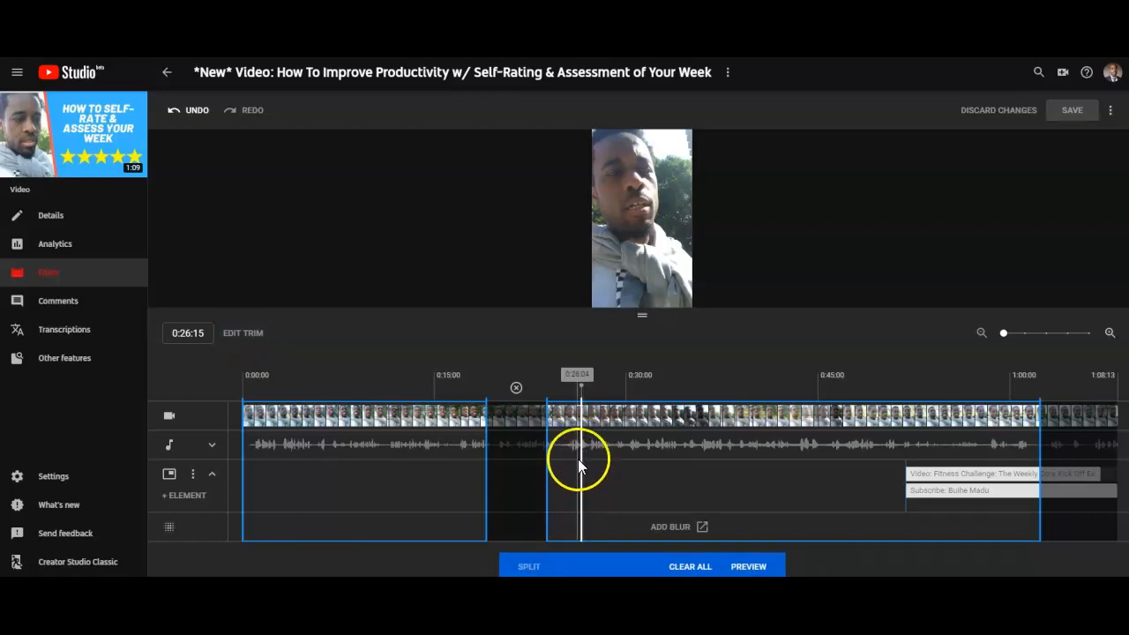
{"action": "left_click_drag", "start_coordinate": [579, 460], "coordinate": [762, 468]}
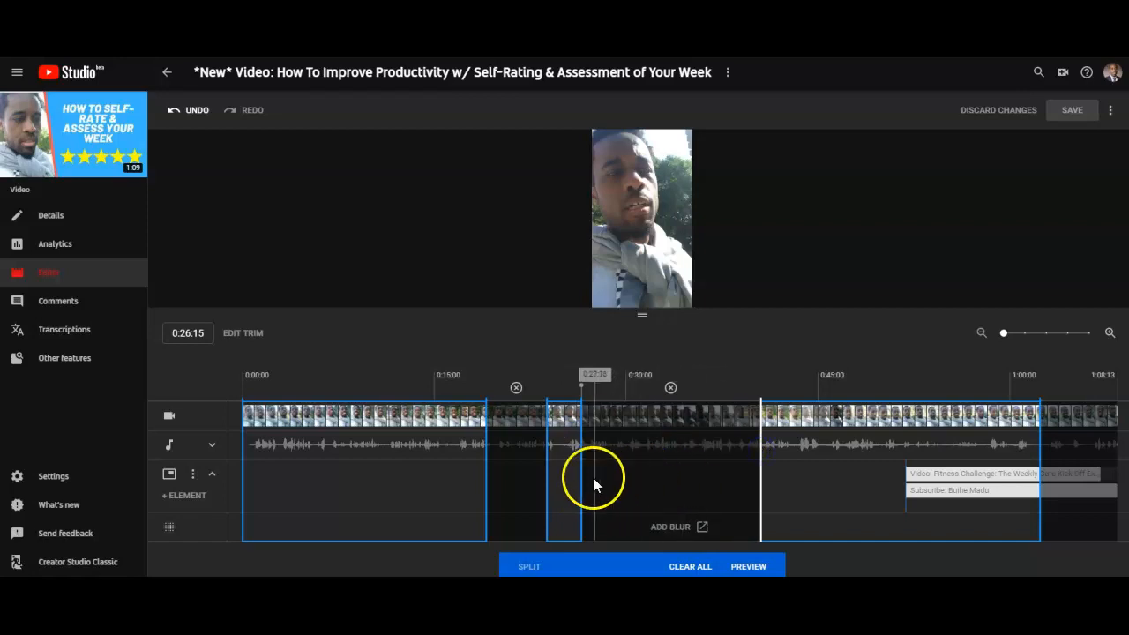
{"action": "left_click_drag", "start_coordinate": [582, 477], "coordinate": [669, 472]}
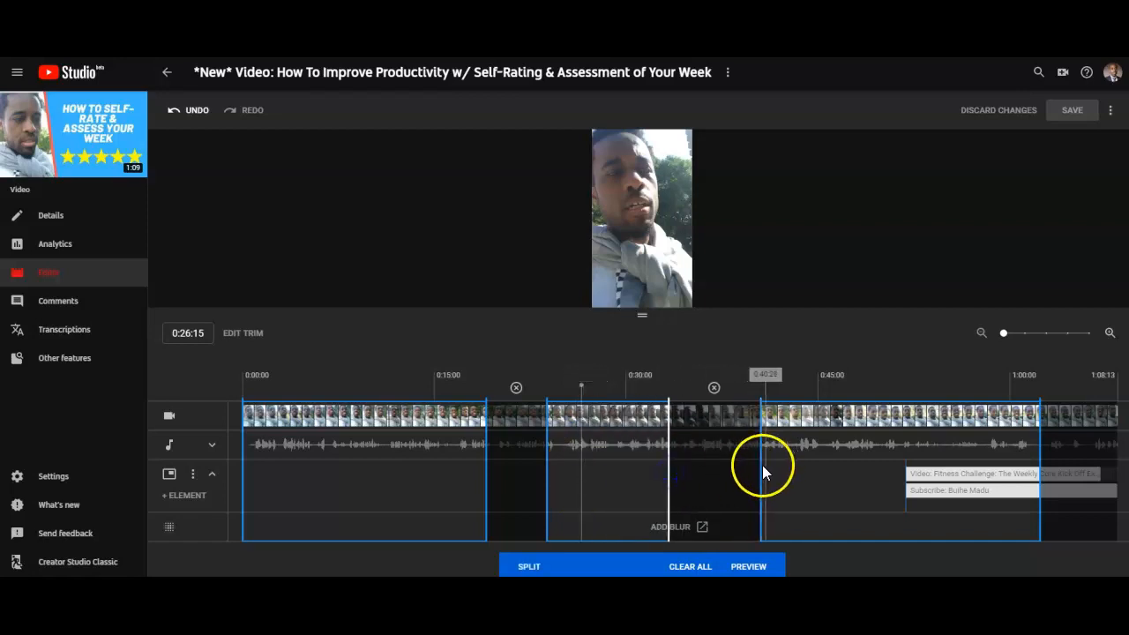
{"action": "left_click_drag", "start_coordinate": [762, 467], "coordinate": [736, 467]}
{"action": "left_click_drag", "start_coordinate": [666, 476], "coordinate": [692, 471]}
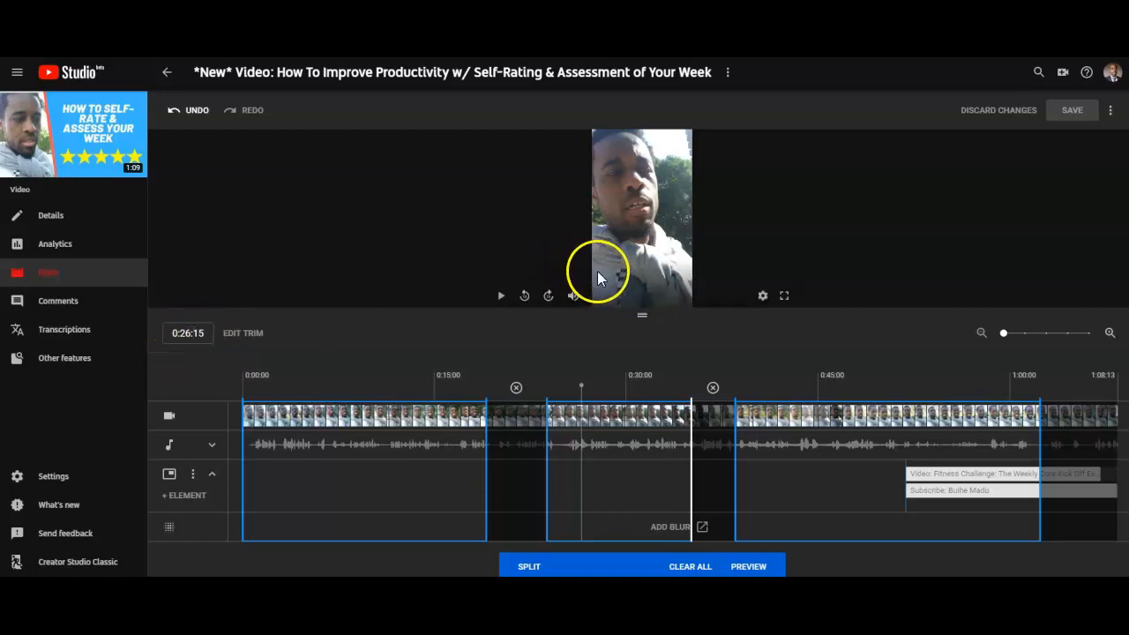
Place the playhead at 0:23:00 and align the start of the middle clip with it
{"action": "left_click", "coordinate": [198, 332]}
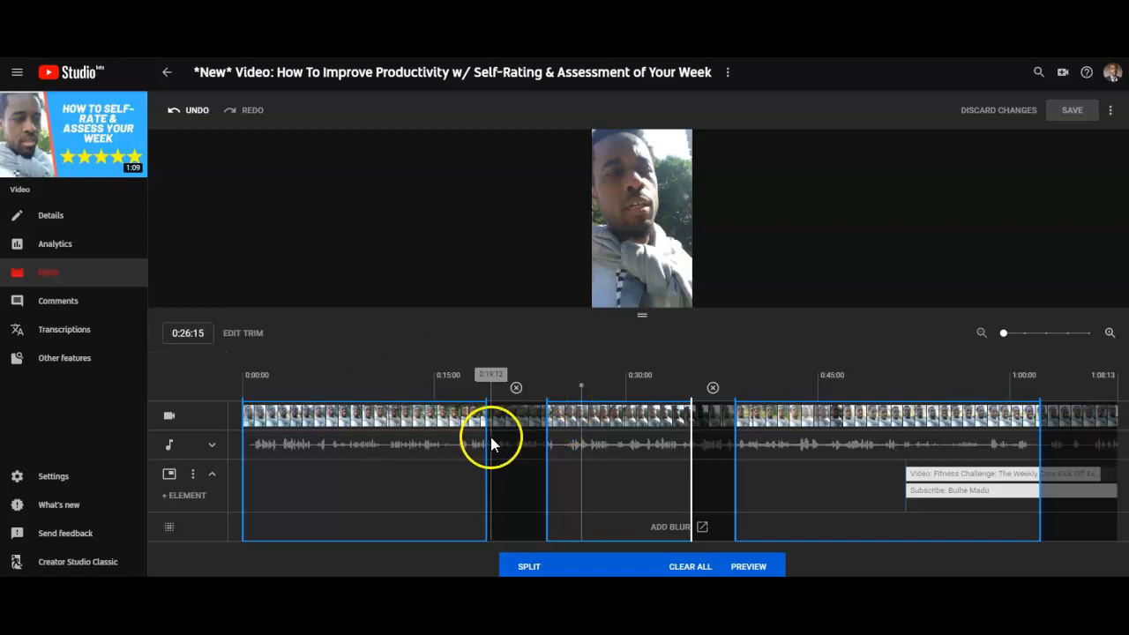
{"action": "left_click_drag", "start_coordinate": [579, 432], "coordinate": [606, 424]}
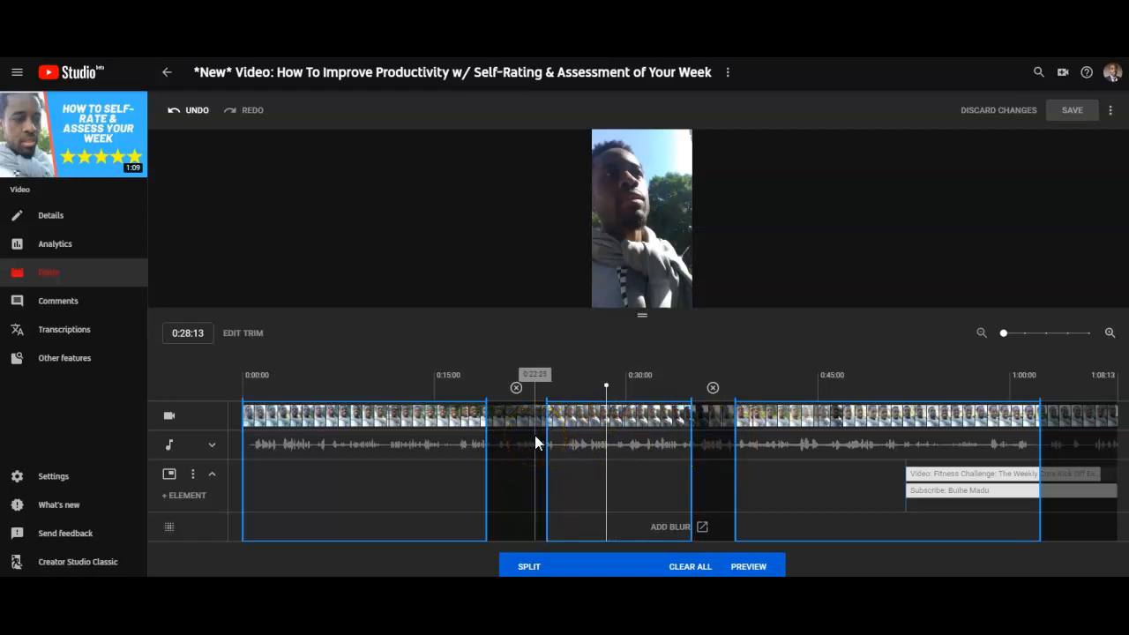
{"action": "left_click", "coordinate": [537, 377]}
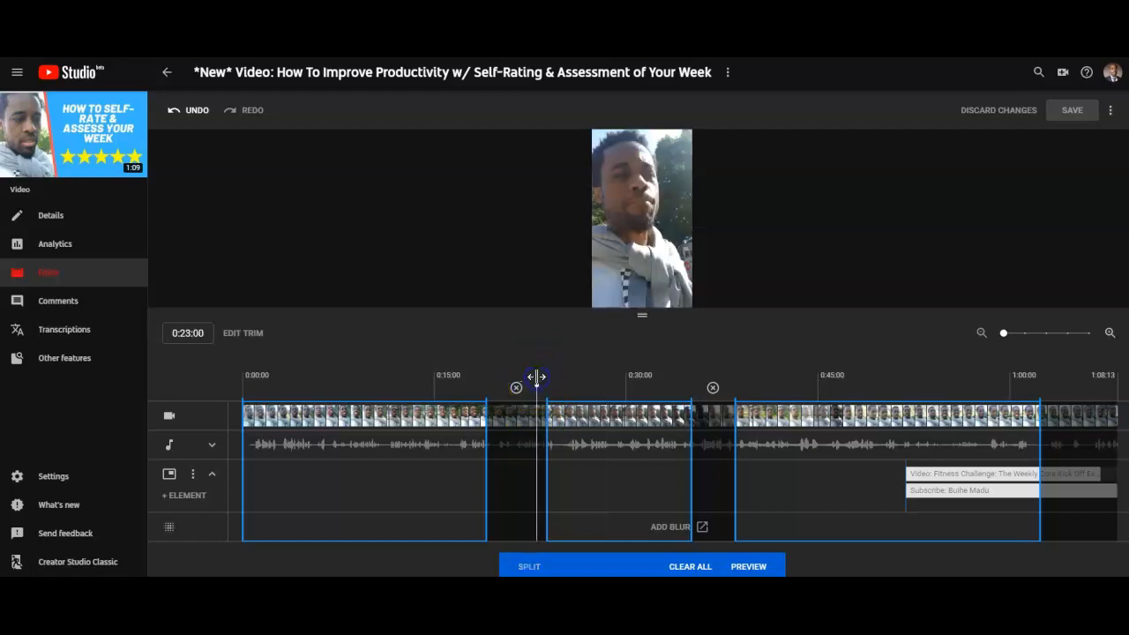
{"action": "left_click_drag", "start_coordinate": [545, 411], "coordinate": [536, 412]}
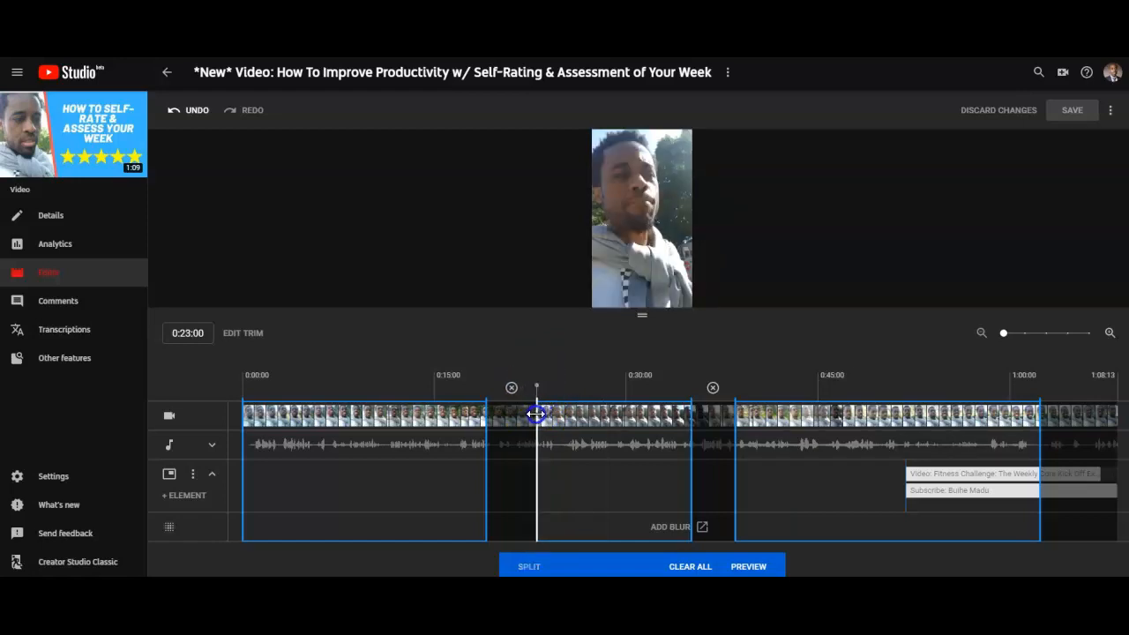
Place the playhead at 0:33:01 and align the end of the middle clip with it
{"action": "left_click", "coordinate": [558, 384]}
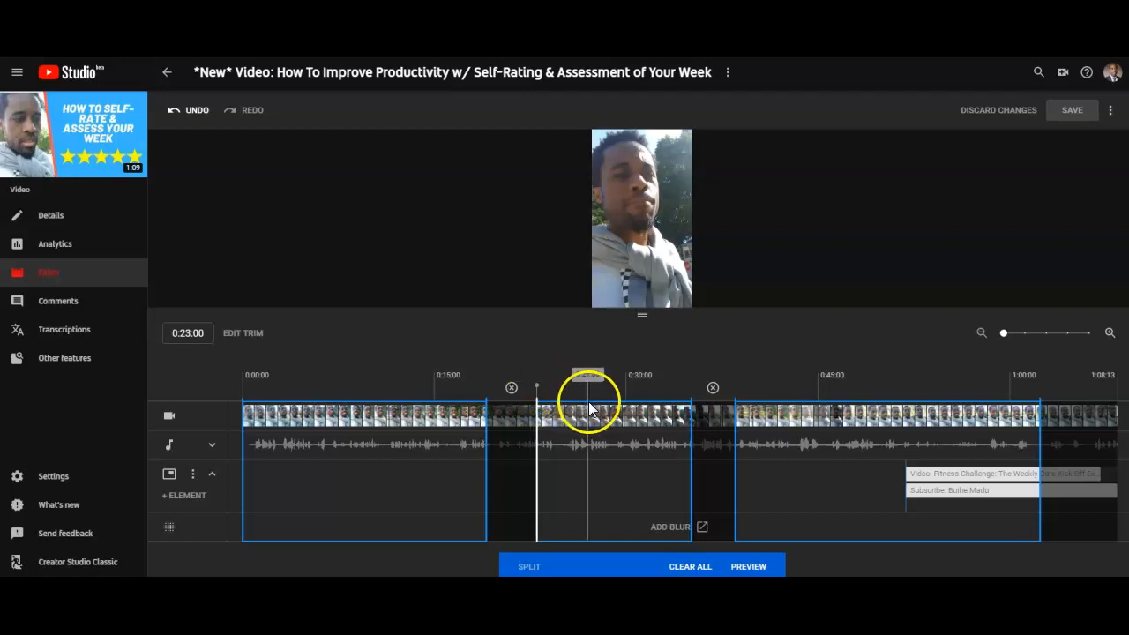
{"action": "left_click", "coordinate": [667, 417]}
{"action": "mouse_move", "coordinate": [692, 417]}
{"action": "left_mouse_down"}
{"action": "mouse_move", "coordinate": [631, 435]}
{"action": "mouse_move", "coordinate": [598, 419]}
{"action": "mouse_move", "coordinate": [554, 426]}
{"action": "mouse_move", "coordinate": [697, 436]}
{"action": "left_mouse_up"}
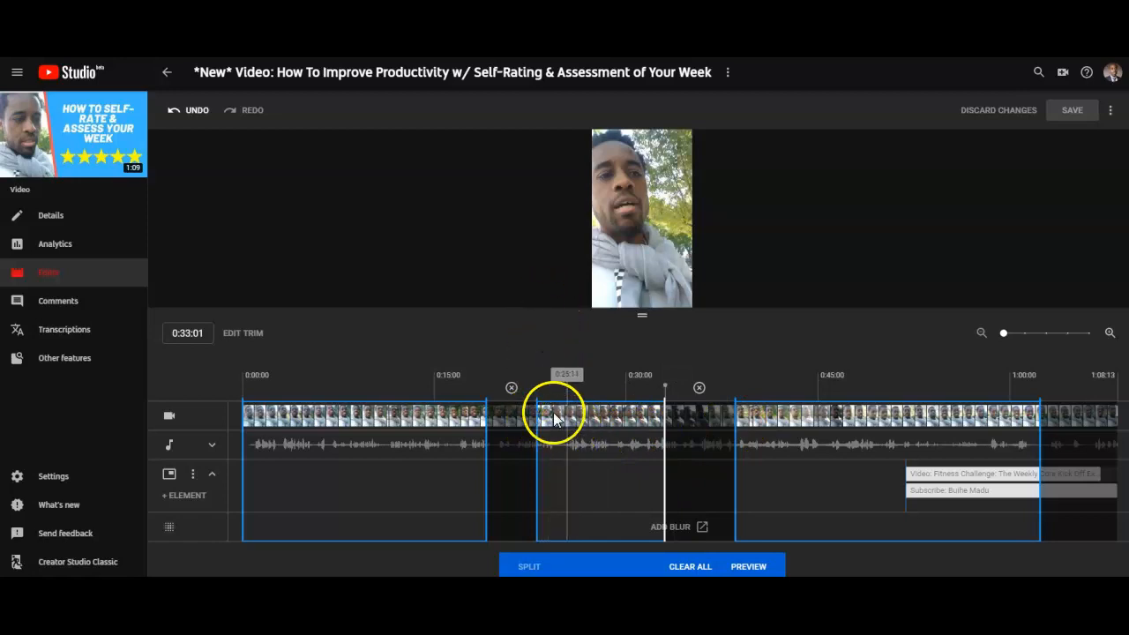
Preview the trim with both sections removed and discard all unsaved editor changes
{"action": "mouse_move", "coordinate": [624, 240]}
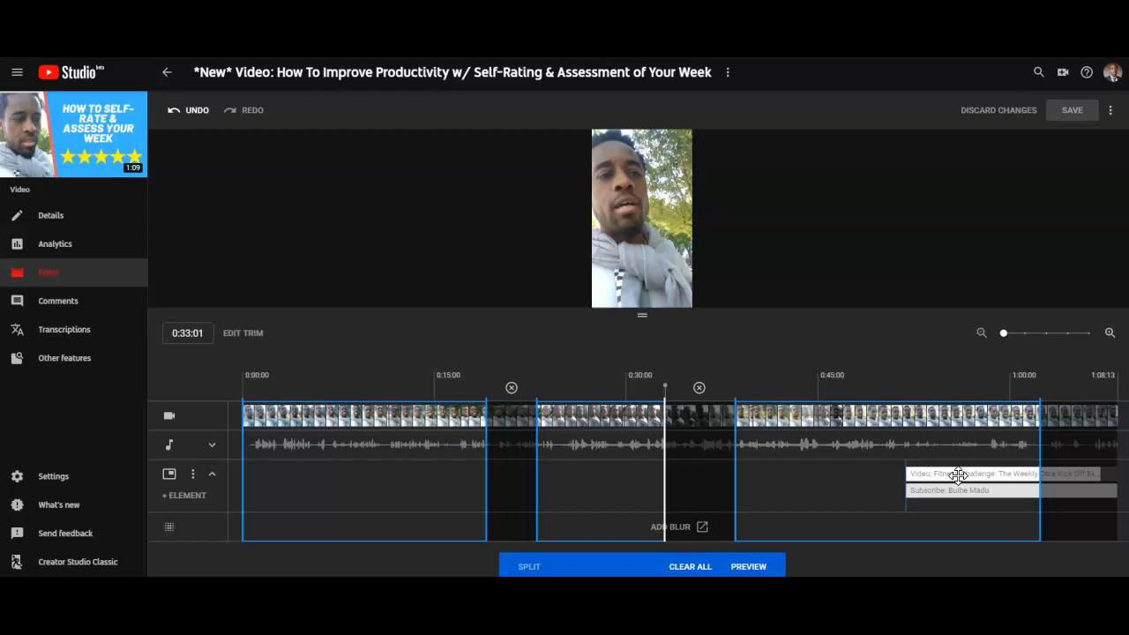
{"action": "left_click", "coordinate": [595, 220]}
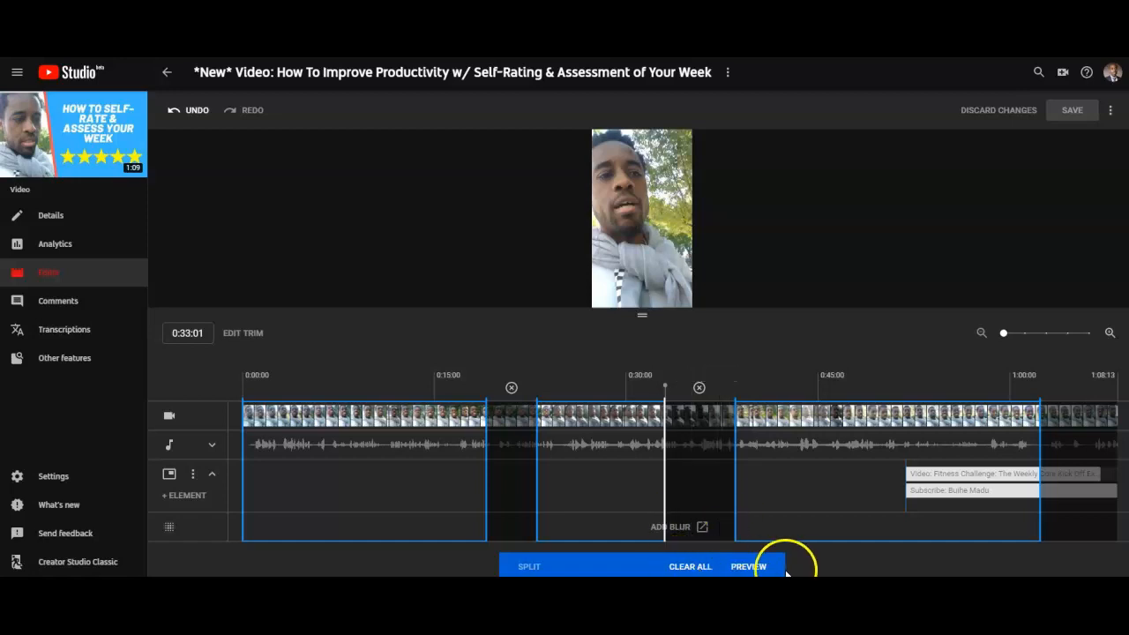
{"action": "left_click", "coordinate": [756, 572]}
{"action": "left_click", "coordinate": [1070, 118]}
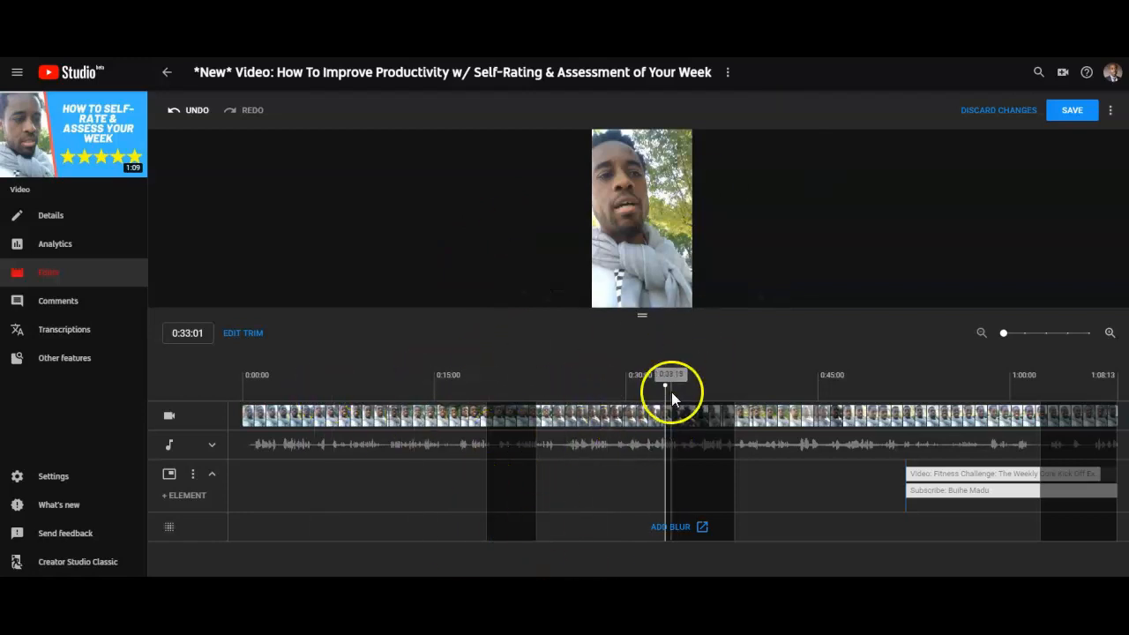
{"action": "left_click", "coordinate": [990, 115]}
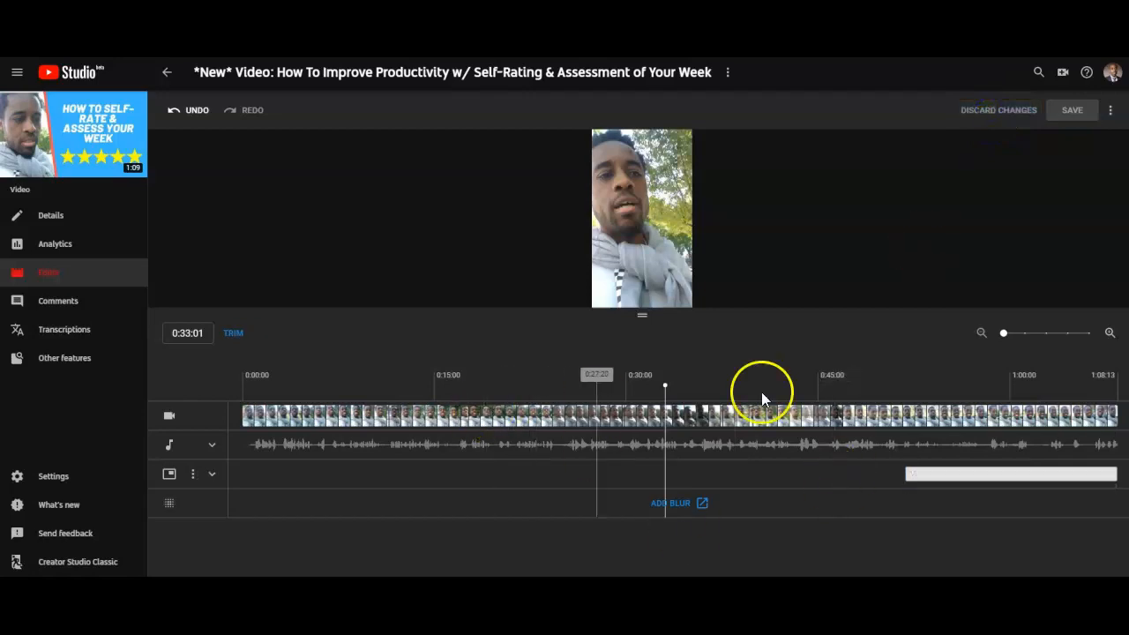